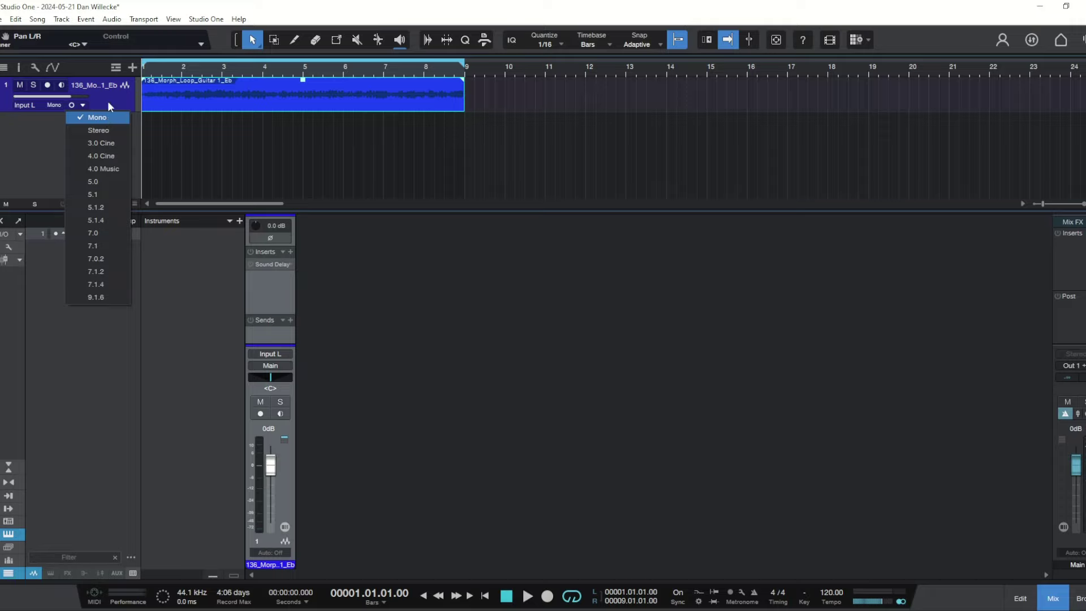
Step: Keep the guitar track in mono, play it back, and make a complete duplicate of the track
{"action": "left_click", "coordinate": [114, 98]}
{"action": "key", "text": "space"}
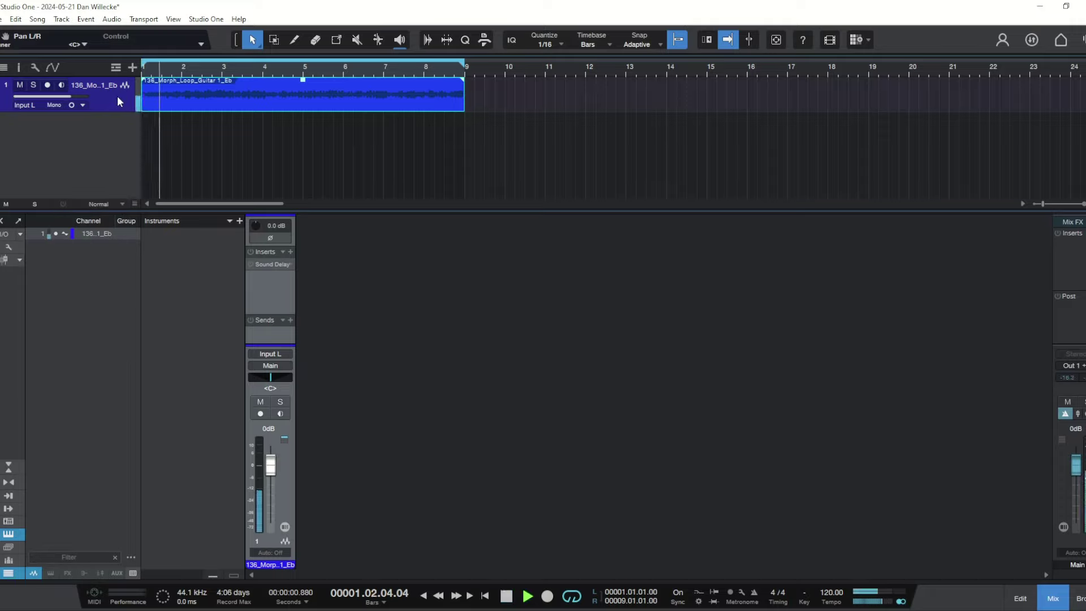
{"action": "right_click", "coordinate": [120, 109]}
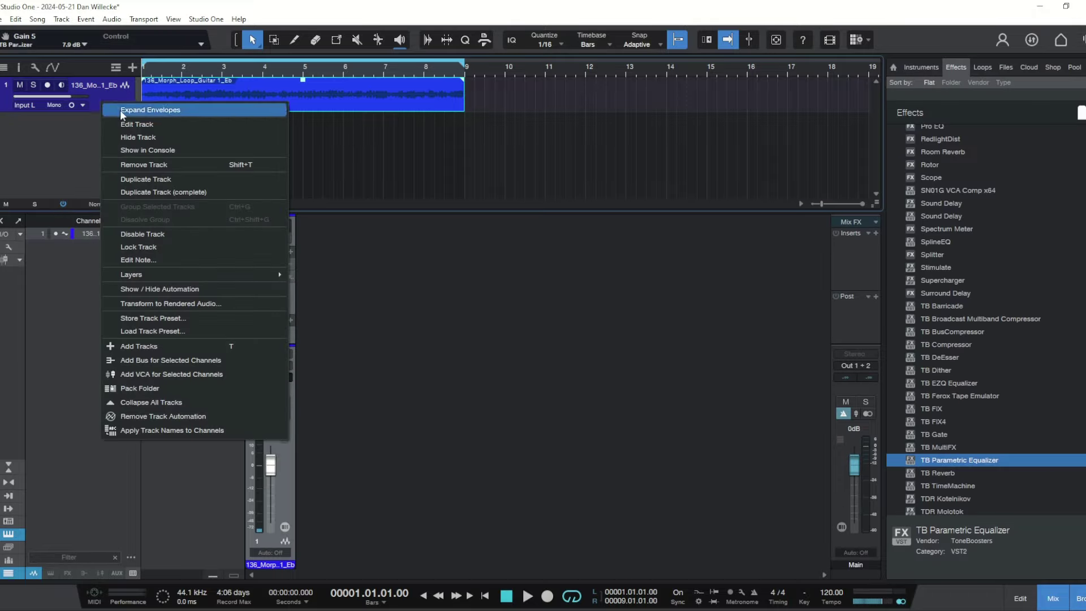
{"action": "left_click", "coordinate": [168, 192]}
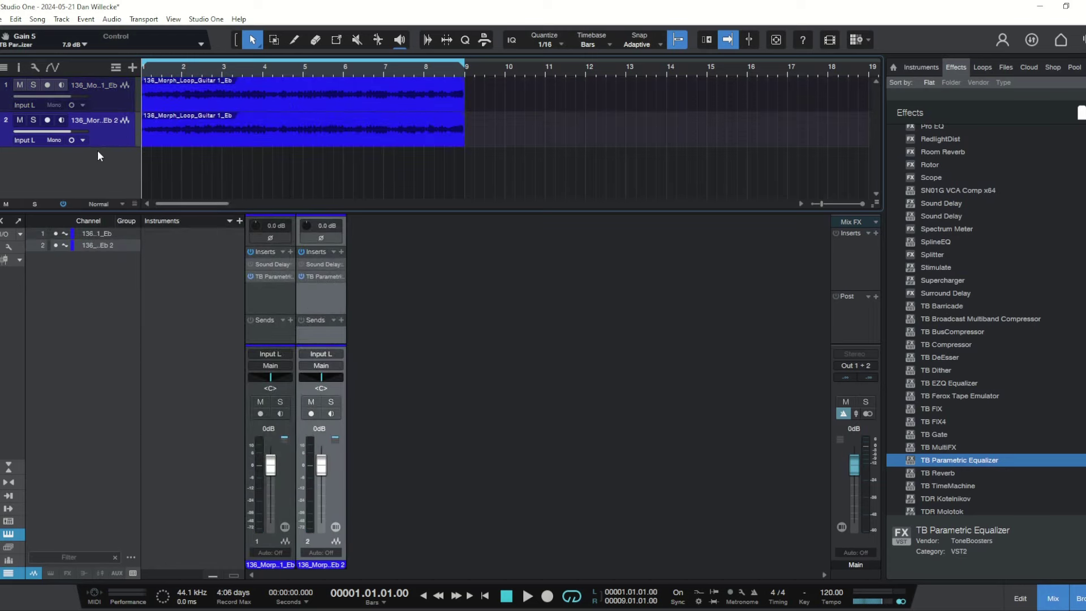
Step: Pan the original guitar track hard left and its duplicate hard right, and play both back
{"action": "left_click_drag", "start_coordinate": [270, 383], "coordinate": [224, 376]}
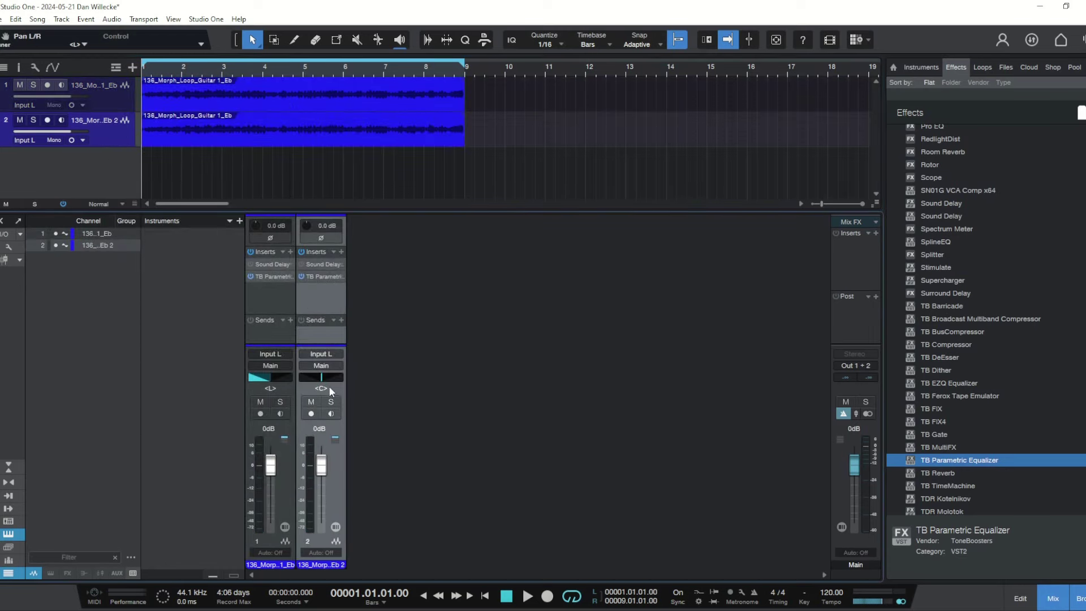
{"action": "left_click_drag", "start_coordinate": [321, 383], "coordinate": [358, 371]}
{"action": "key", "text": "space"}
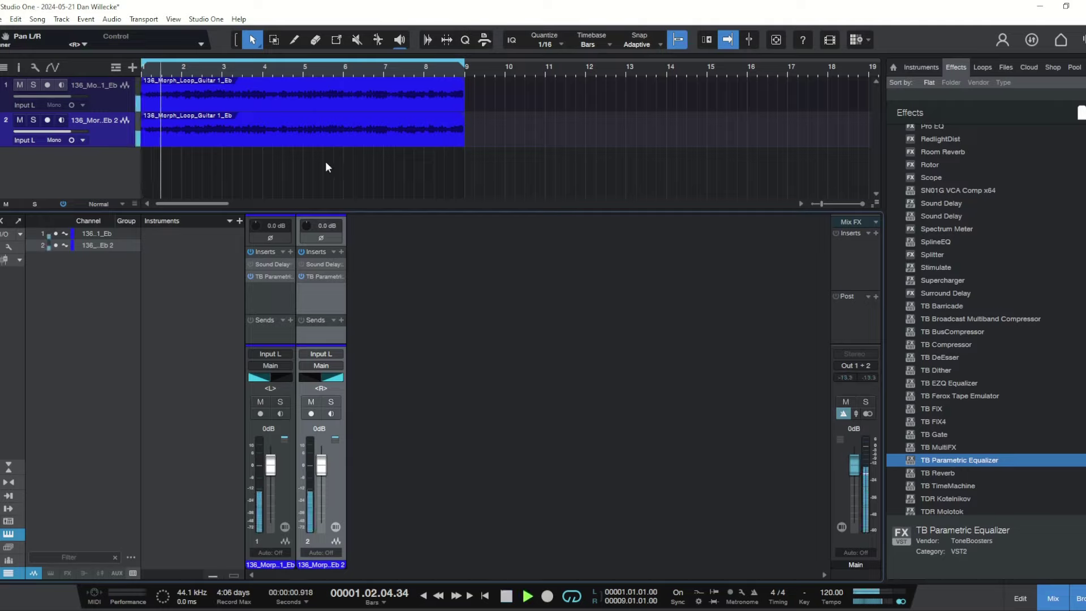
{"action": "key", "text": "space"}
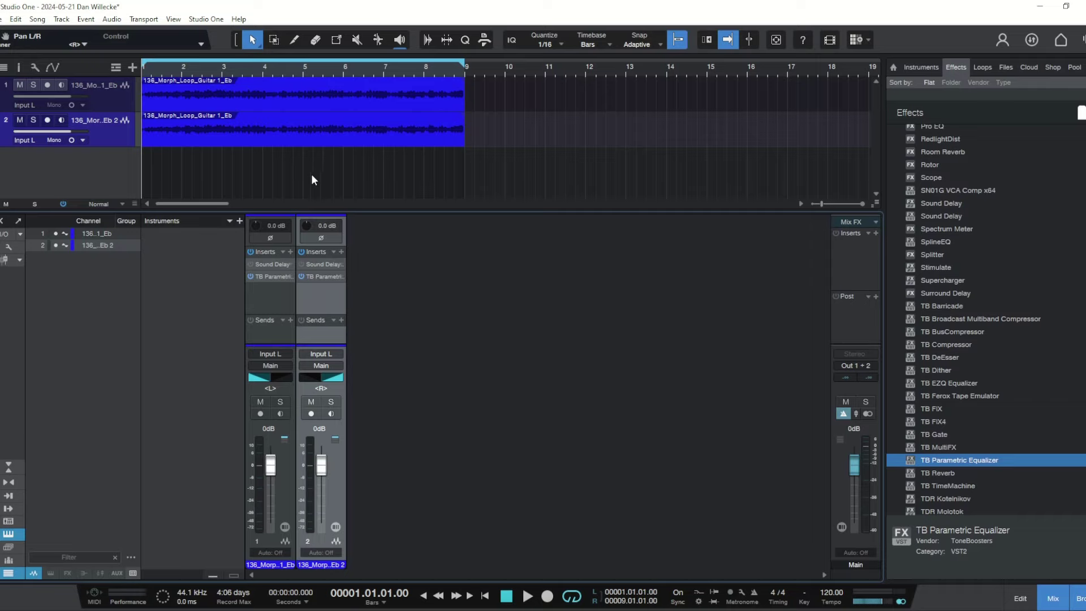
Step: Add a bus for the two selected guitar tracks and play the loop through it
{"action": "right_click", "coordinate": [112, 136]}
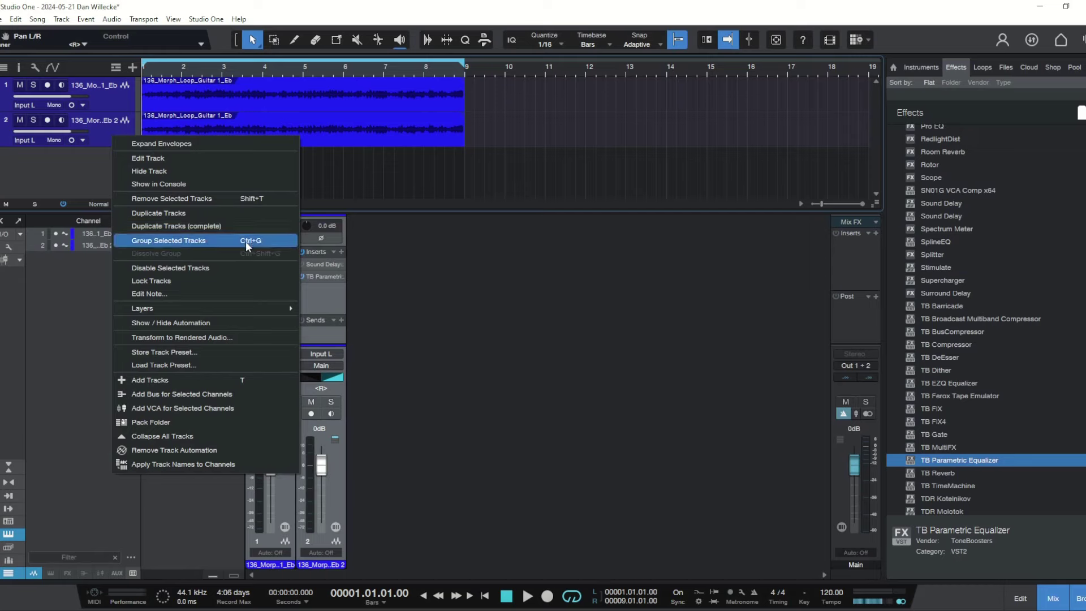
{"action": "left_click", "coordinate": [222, 393]}
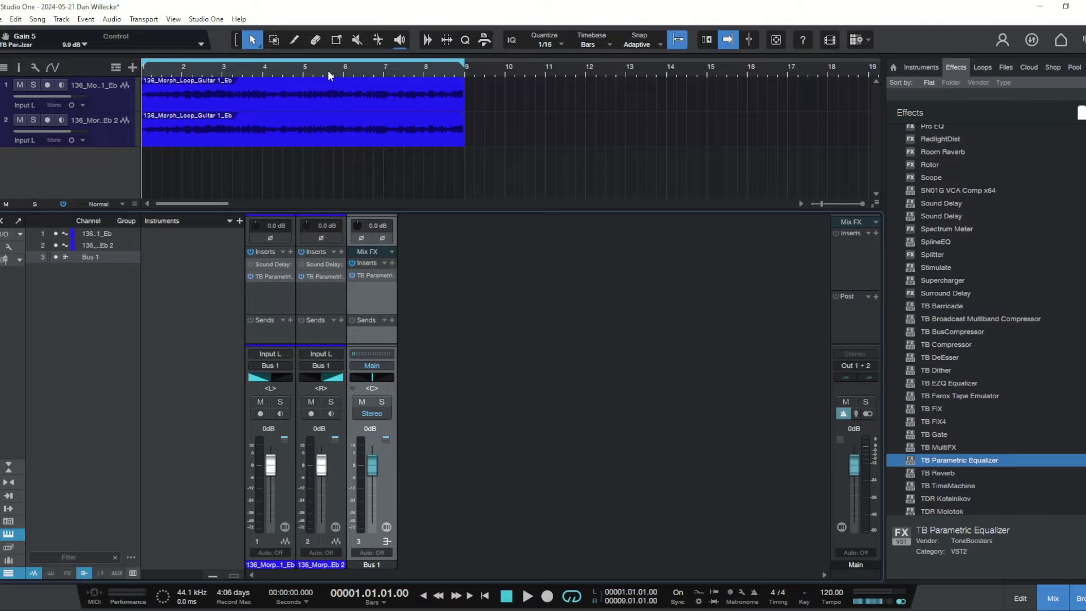
{"action": "key", "text": "space"}
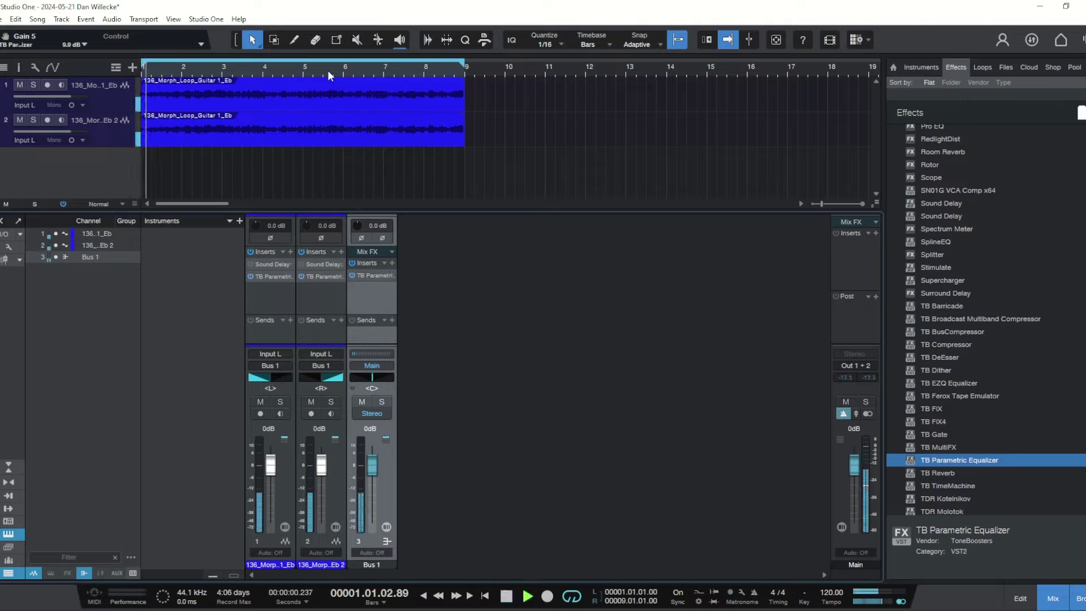
Step: Compare the duplicate guitar channel with inverted and normal polarity during playback
{"action": "left_click", "coordinate": [326, 239]}
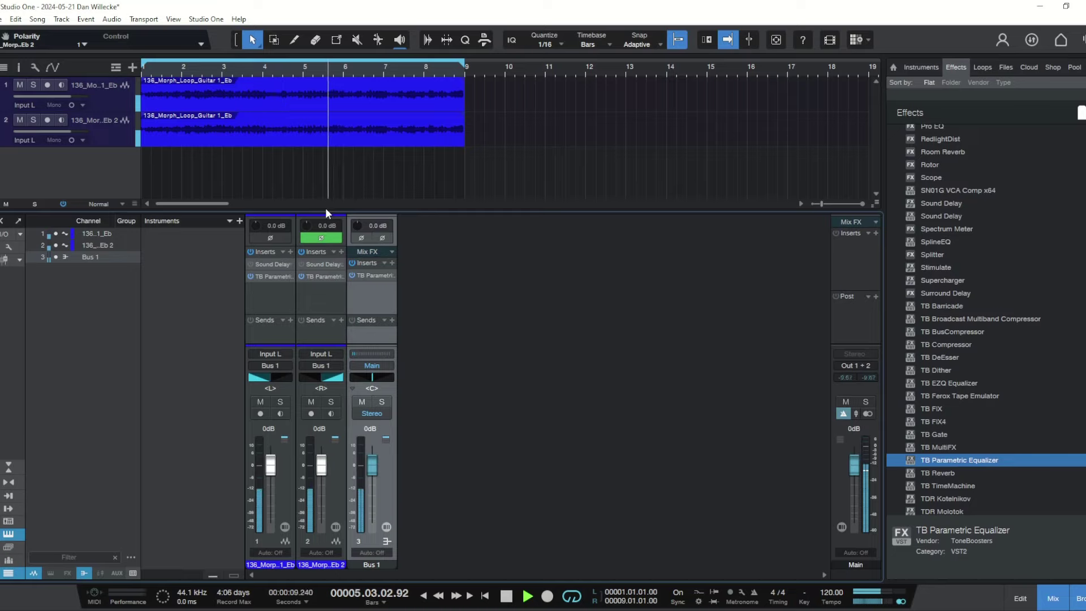
{"action": "left_click", "coordinate": [330, 240]}
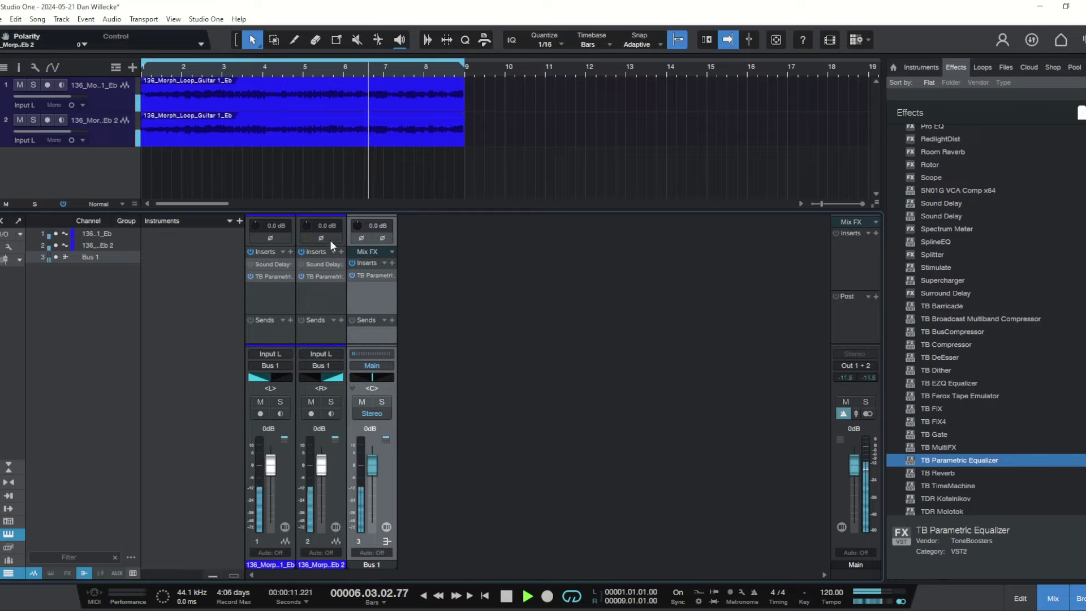
{"action": "left_click", "coordinate": [330, 240]}
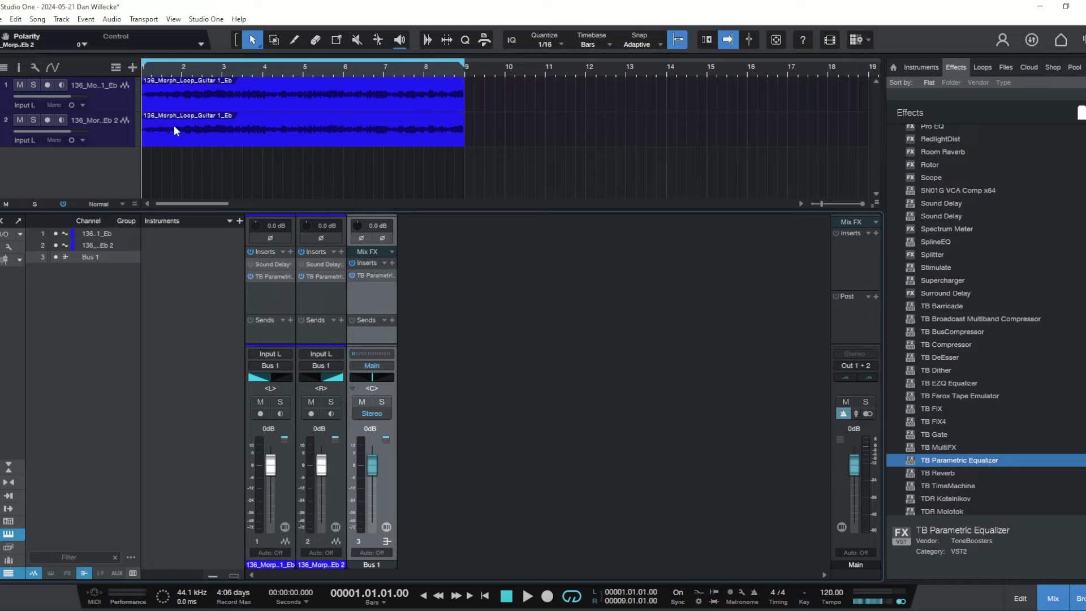
Step: Set the Tune of the first track's guitar event to -3 and detune the second track's event
{"action": "right_click", "coordinate": [282, 95]}
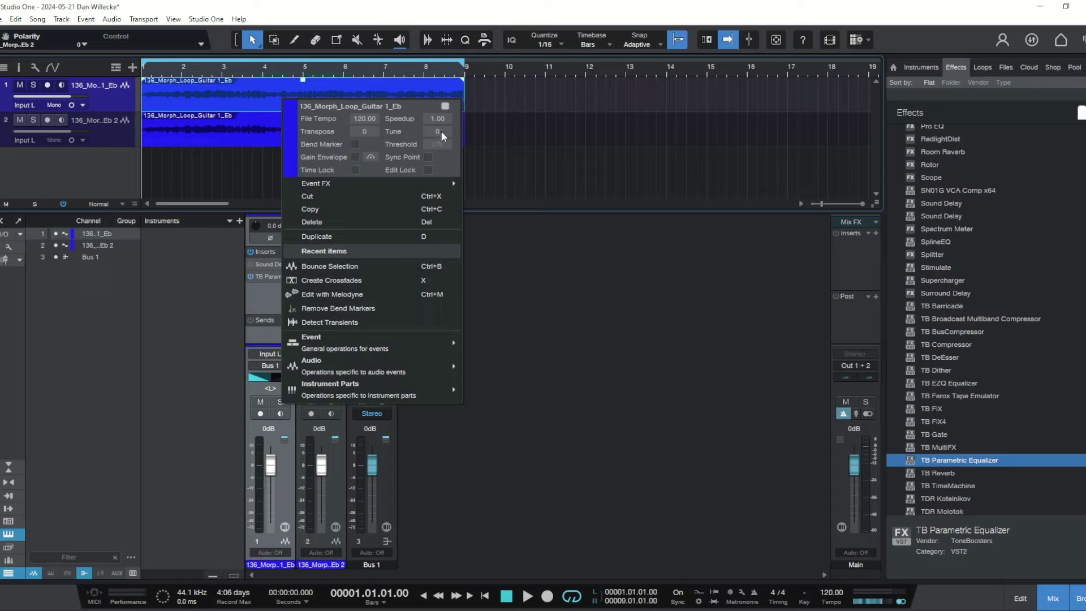
{"action": "type", "text": "-3"}
{"action": "left_click", "coordinate": [266, 138]}
{"action": "right_click", "coordinate": [266, 138]}
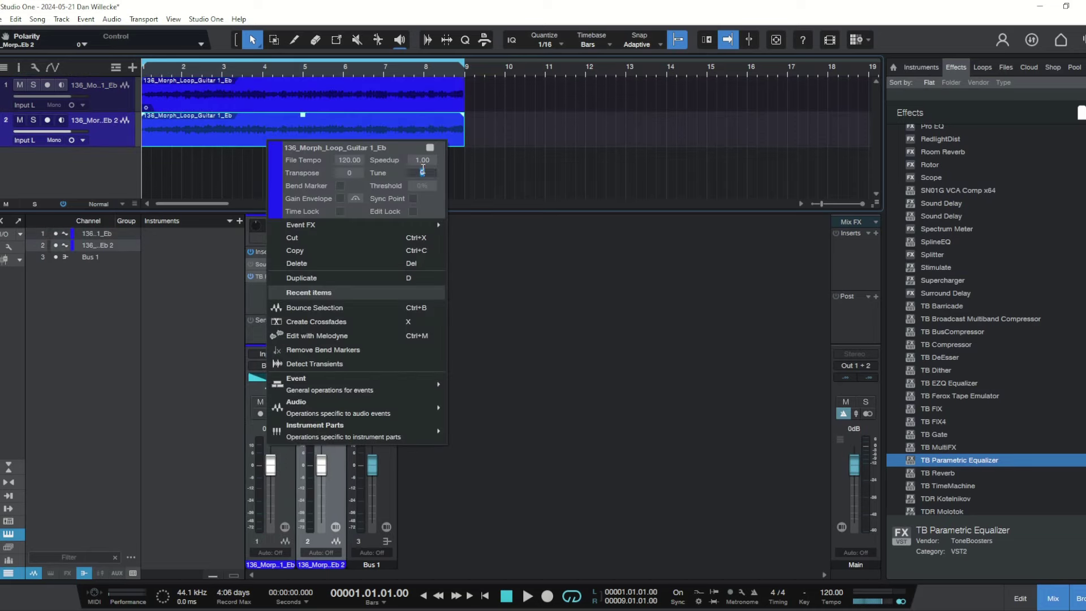
{"action": "left_click", "coordinate": [108, 169]}
Step: Play the detuned guitar pair and compare the second channel with inverted and normal polarity
{"action": "key", "text": "space"}
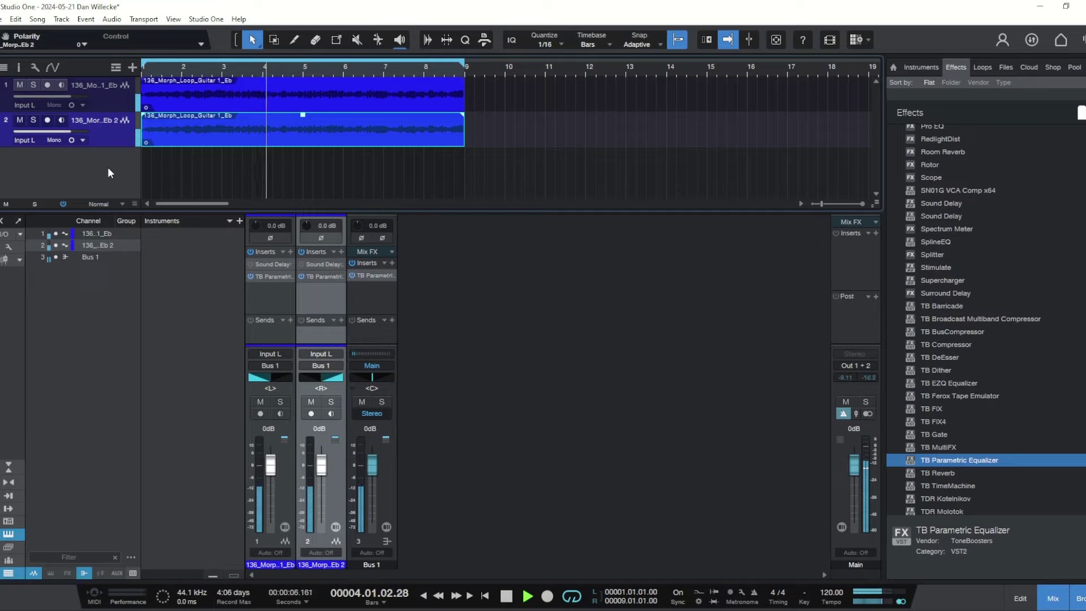
{"action": "key", "text": "space"}
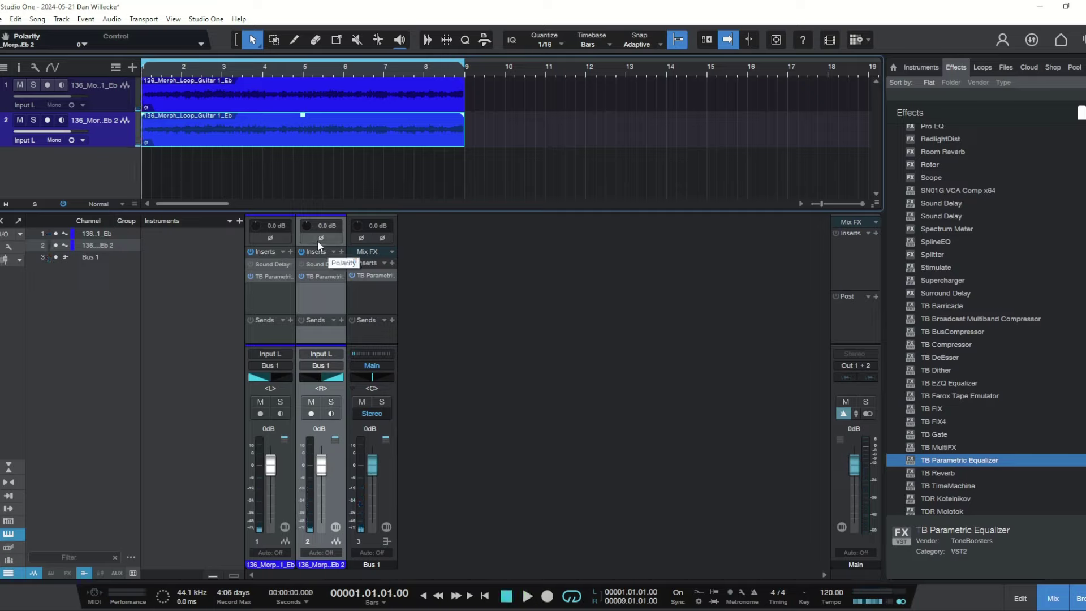
{"action": "key", "text": "space"}
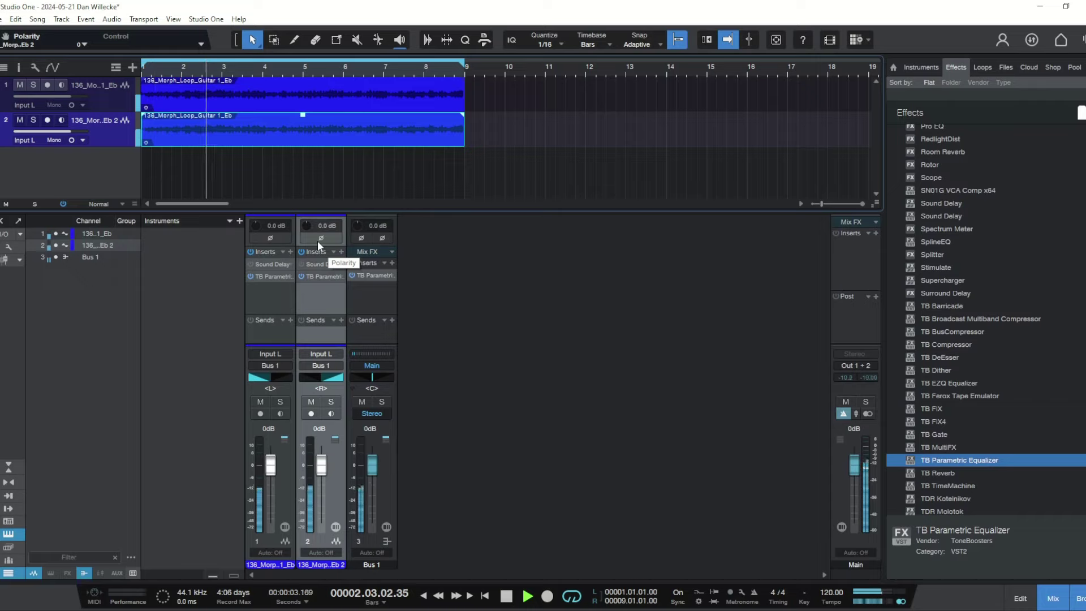
{"action": "left_click", "coordinate": [318, 240]}
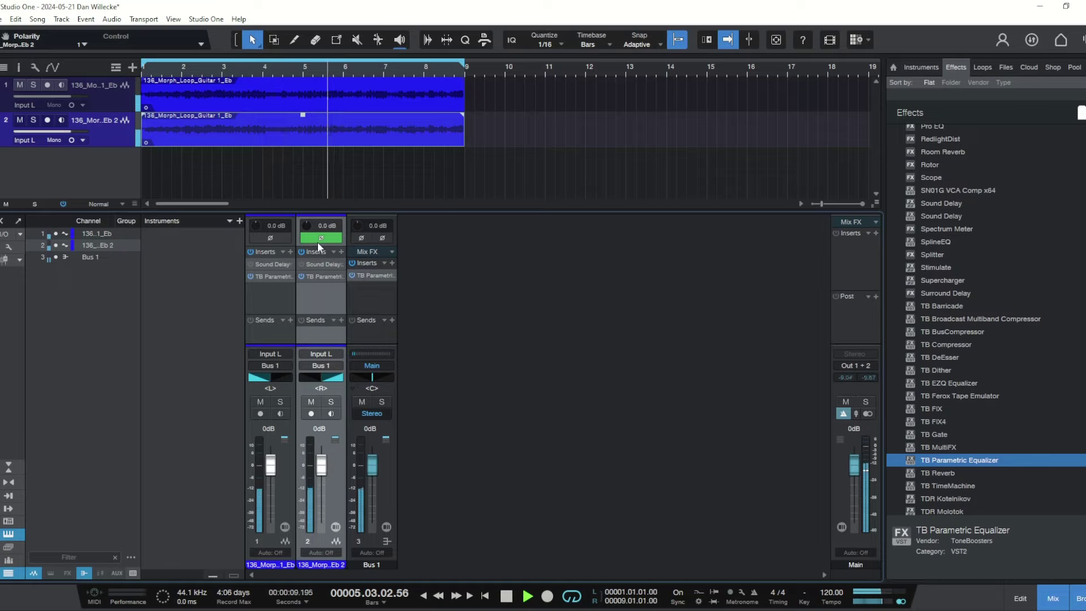
{"action": "left_click", "coordinate": [324, 237]}
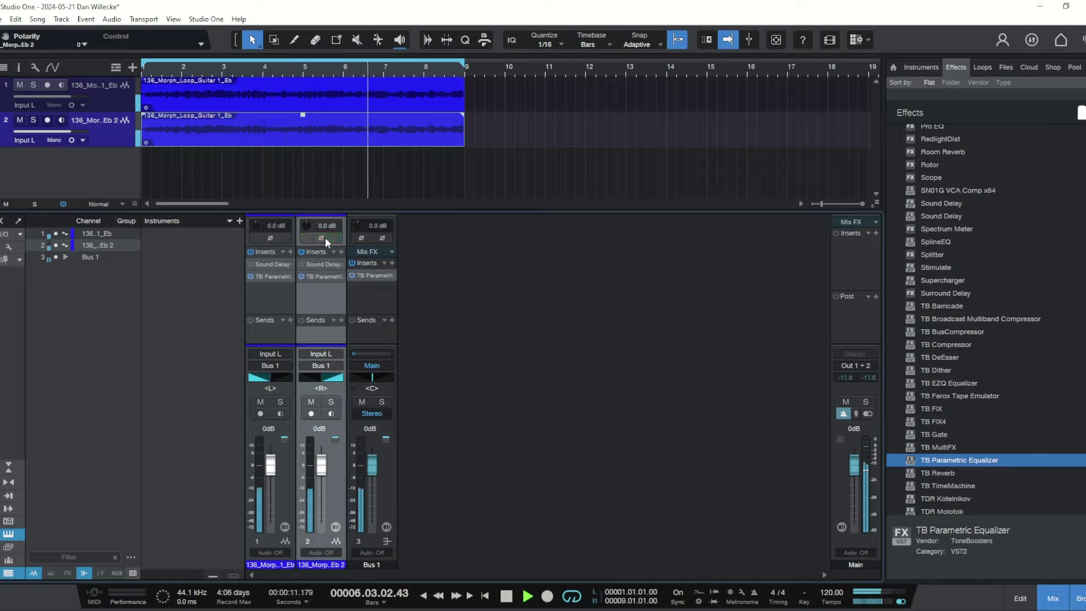
{"action": "key", "text": "space"}
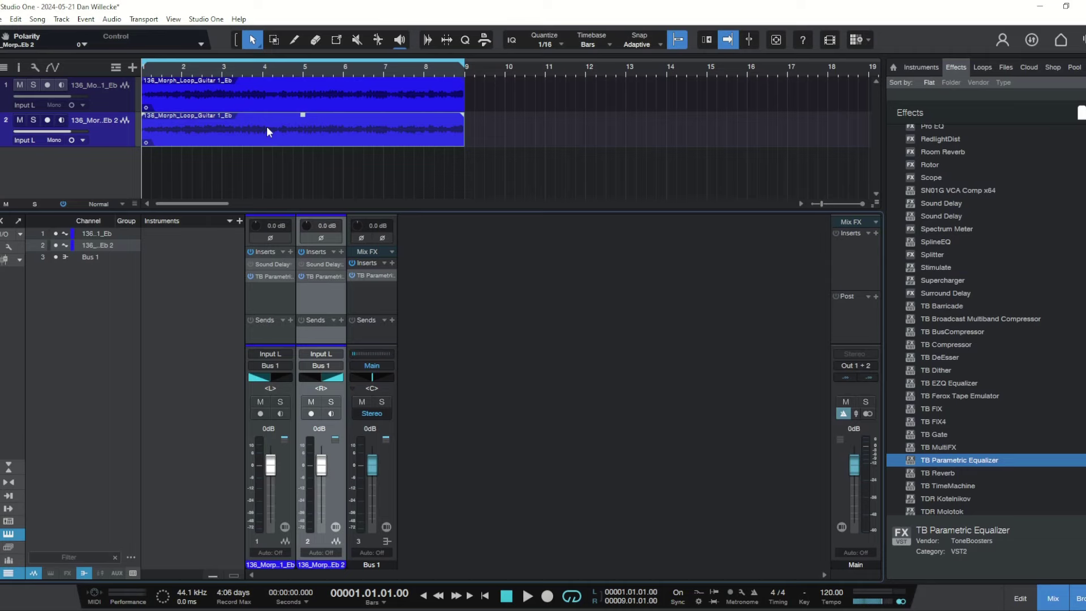
Step: Reset the Tune of the two guitar events to 0 and play them back
{"action": "right_click", "coordinate": [266, 127]}
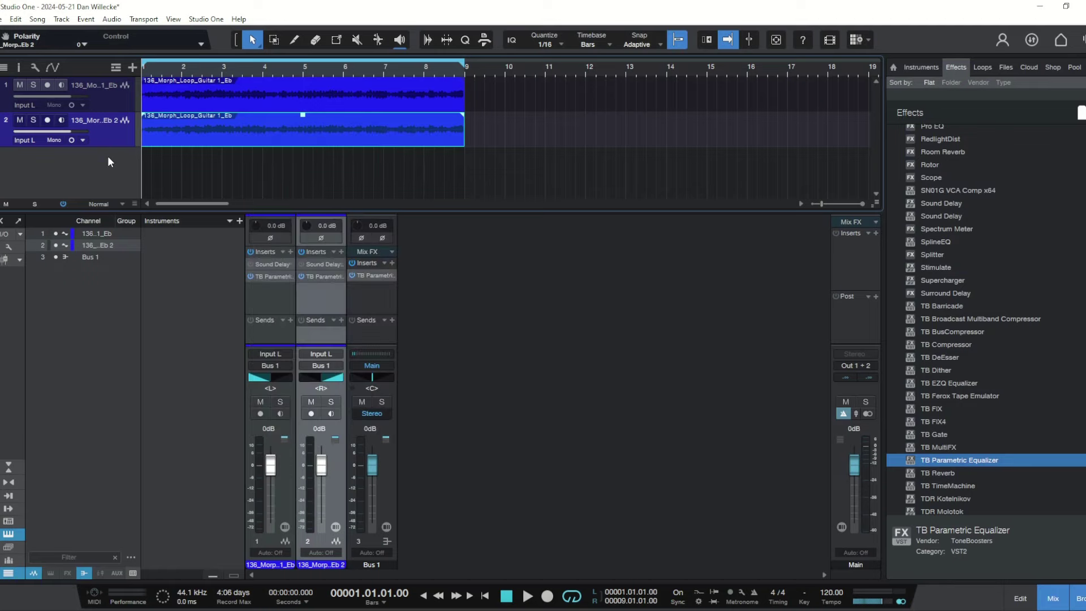
{"action": "left_click", "coordinate": [108, 155]}
{"action": "key", "text": "space"}
{"action": "key", "text": "space"}
Step: Open the Sound Delay insert on the first guitar channel and play the loop with the plug-in bypassed
{"action": "double_click", "coordinate": [272, 264]}
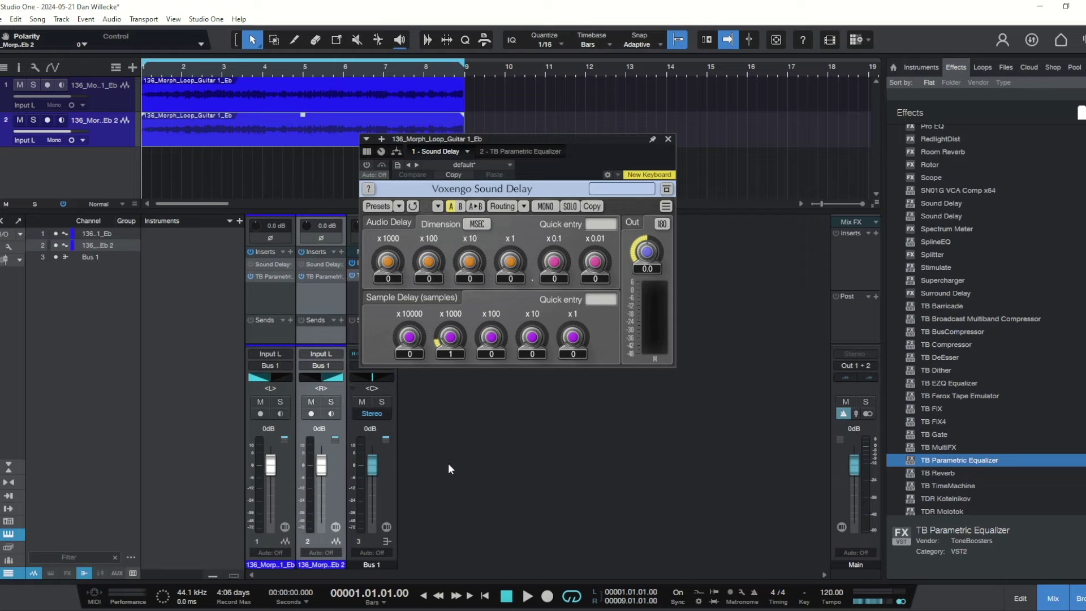
{"action": "left_click", "coordinate": [450, 337]}
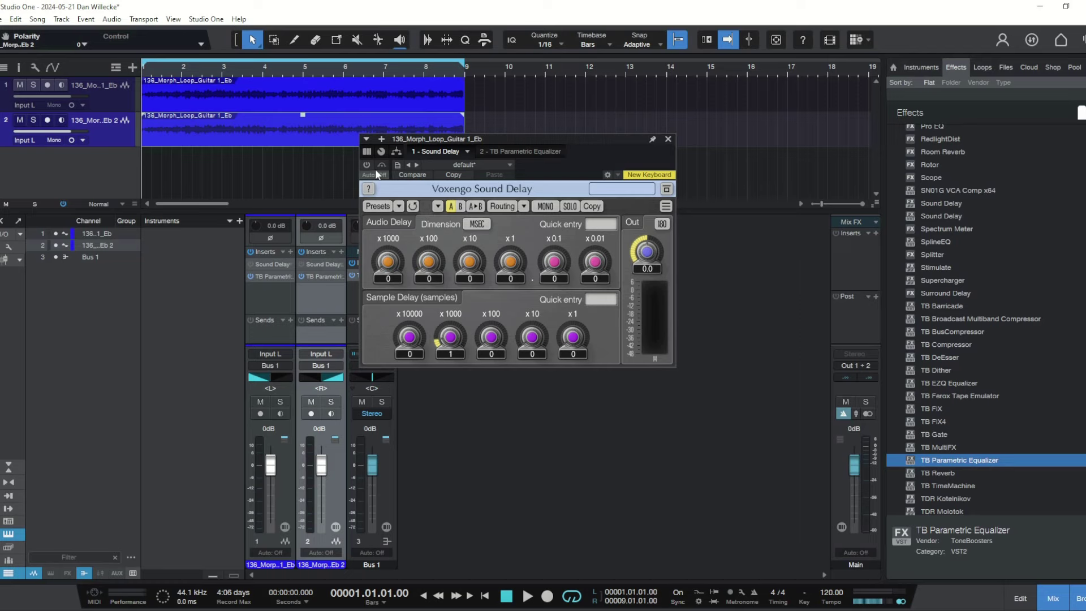
{"action": "left_click_drag", "start_coordinate": [523, 140], "coordinate": [436, 159]}
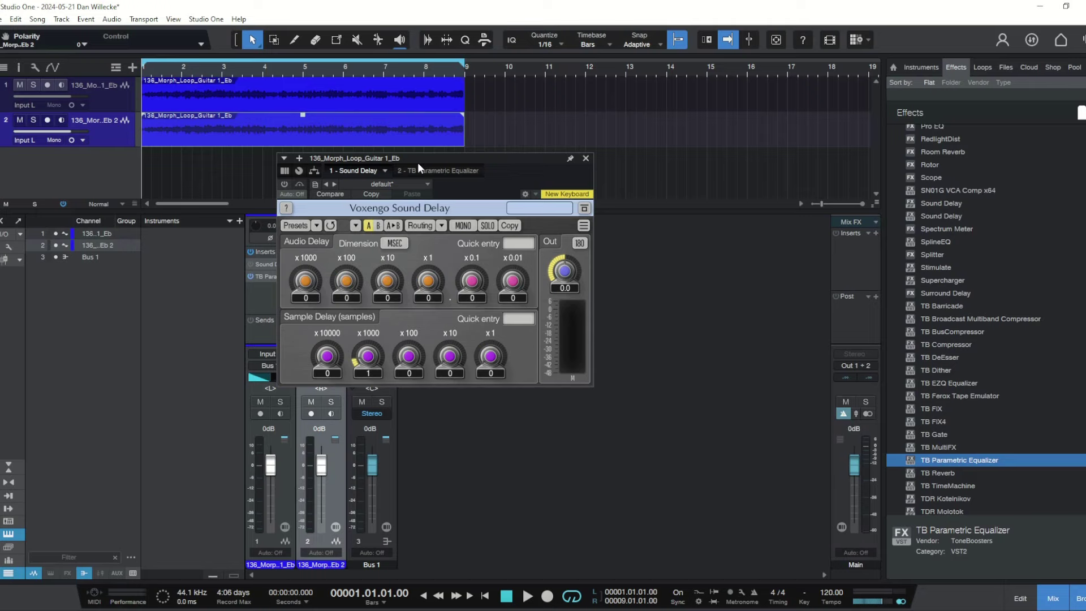
{"action": "key", "text": "space"}
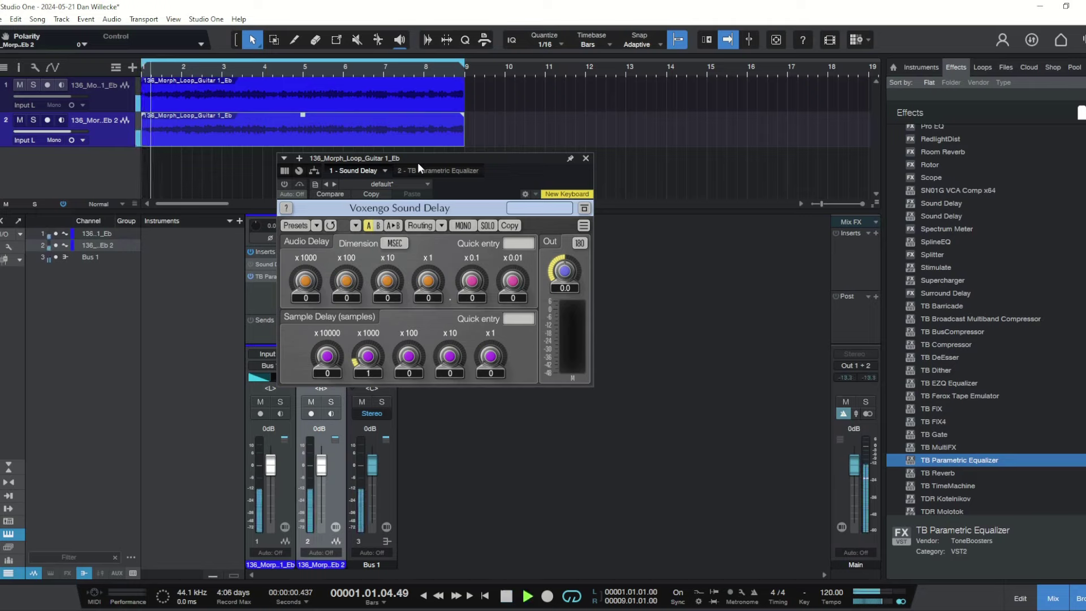
Step: Enable Sound Delay on the first guitar channel, comparing it with bypass, and set its x100 sample delay to 2
{"action": "left_click", "coordinate": [286, 184]}
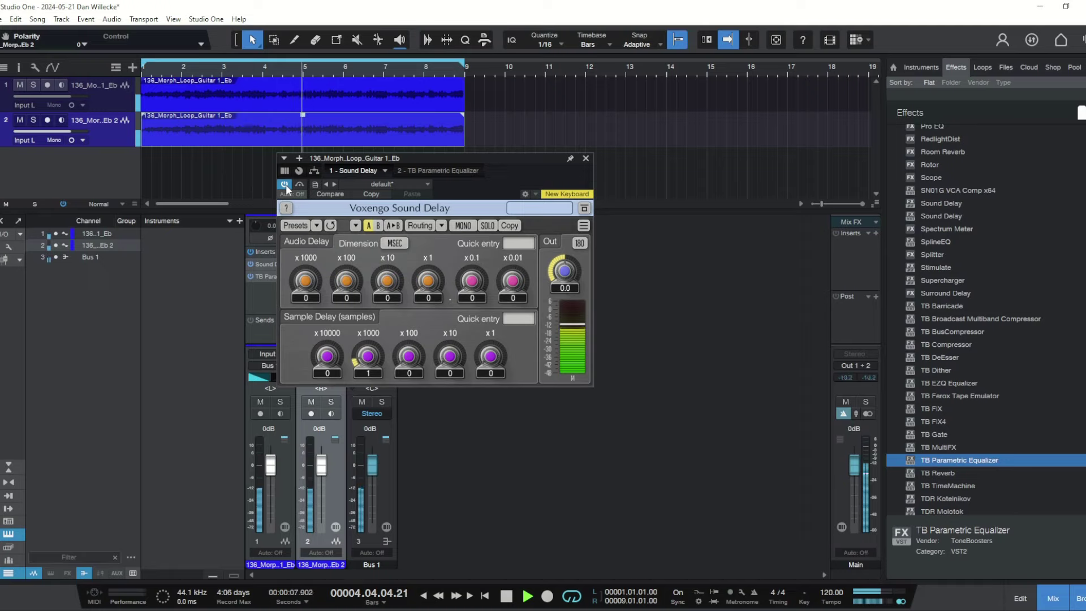
{"action": "left_click", "coordinate": [286, 184]}
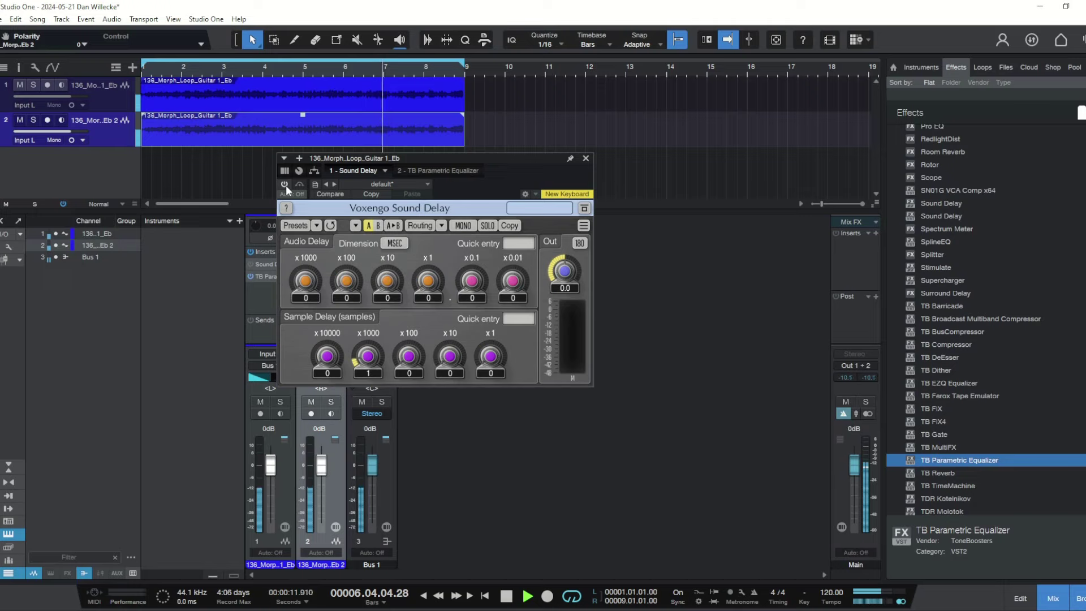
{"action": "left_click", "coordinate": [286, 185]}
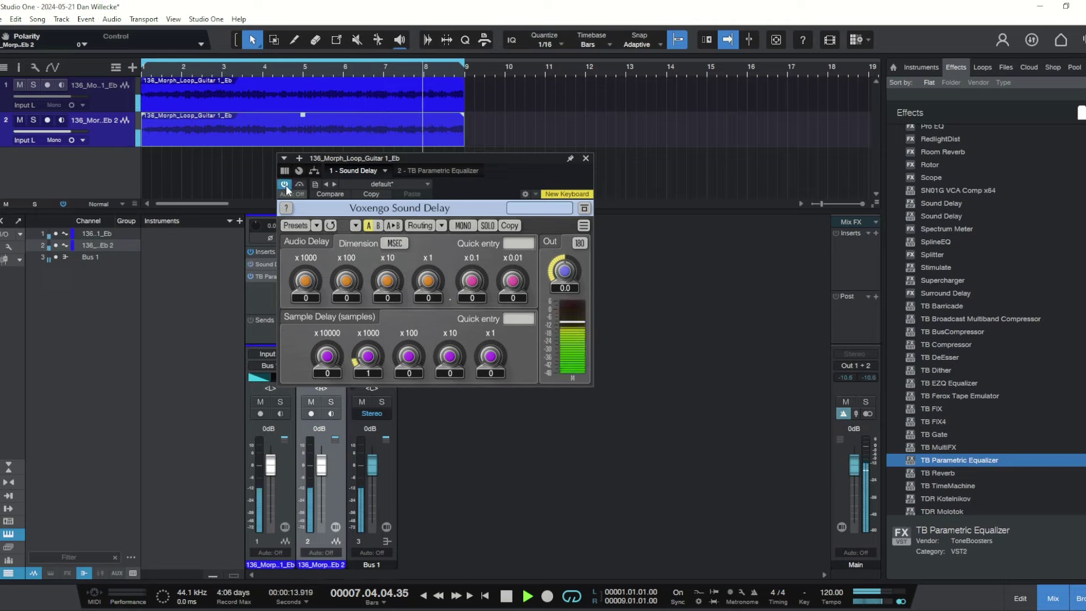
{"action": "key", "text": "space"}
{"action": "left_click_drag", "start_coordinate": [409, 355], "coordinate": [456, 334]}
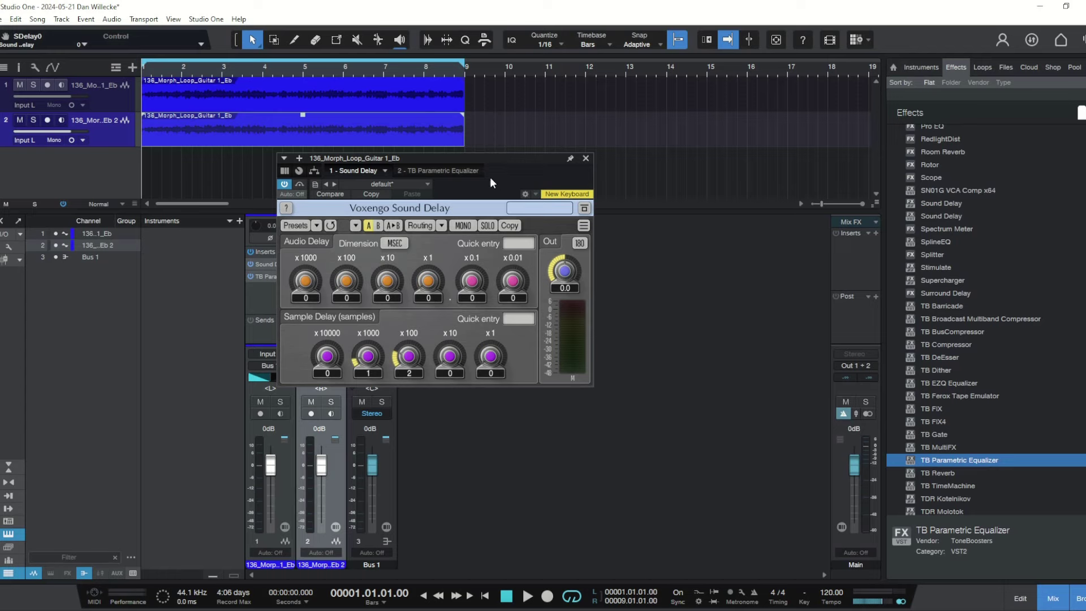
{"action": "left_click_drag", "start_coordinate": [488, 166], "coordinate": [611, 179]}
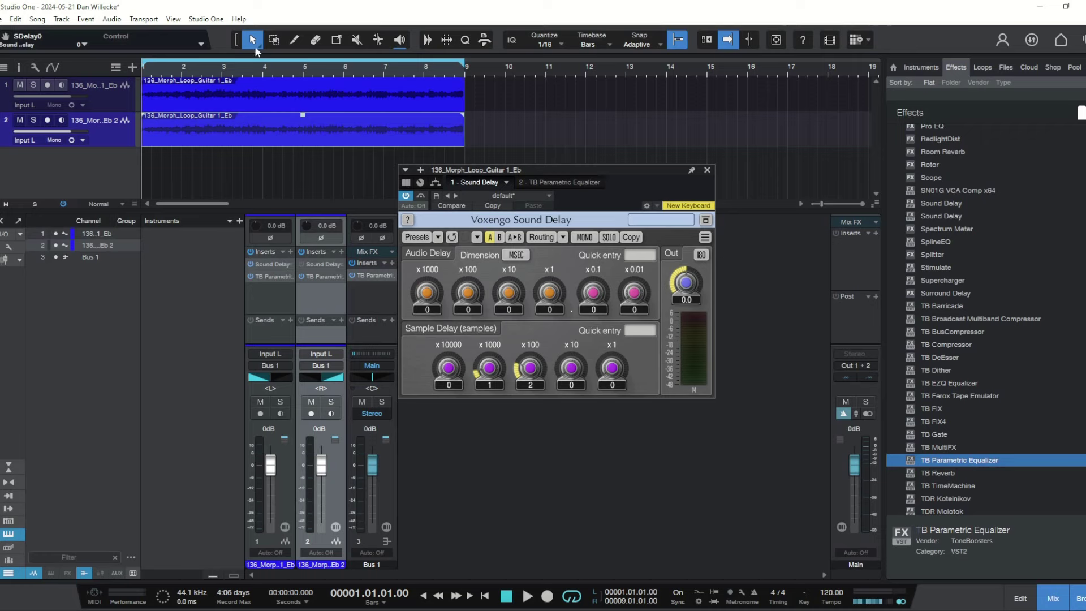
Step: Set the Tune to 3 for the first track's guitar event and -3 for the second track's event
{"action": "right_click", "coordinate": [274, 87]}
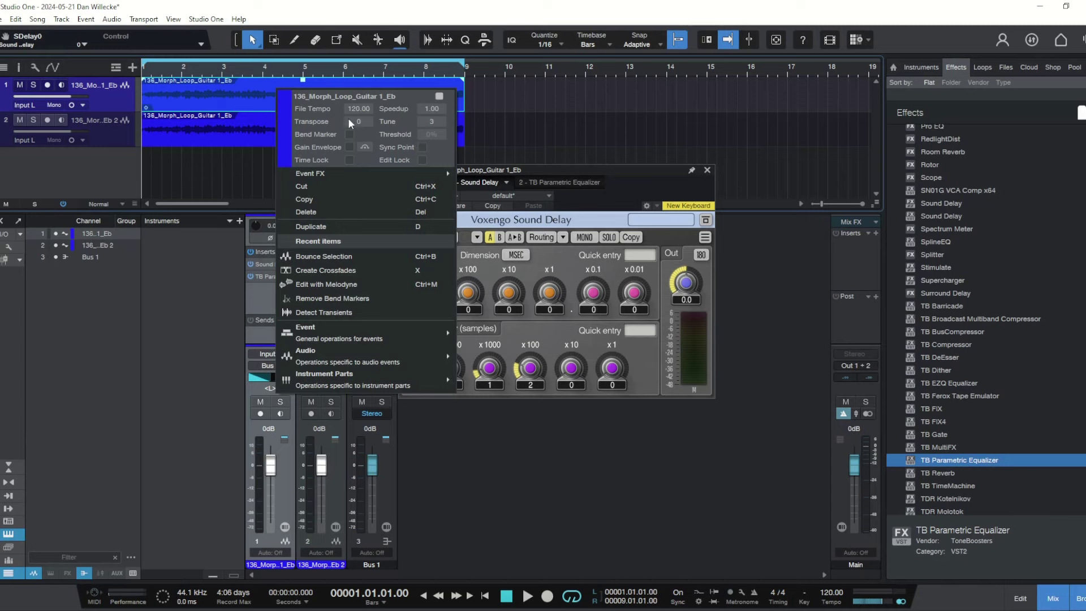
{"action": "right_click", "coordinate": [245, 135]}
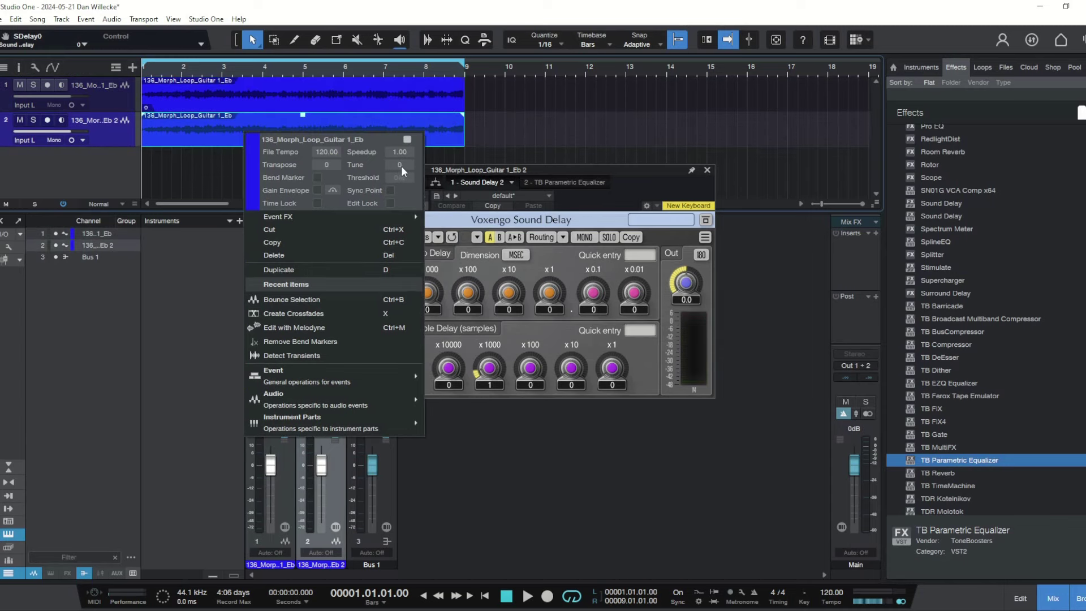
{"action": "left_click", "coordinate": [401, 165]}
{"action": "type", "text": "-3"}
{"action": "key", "text": "Return"}
{"action": "left_click", "coordinate": [206, 276]}
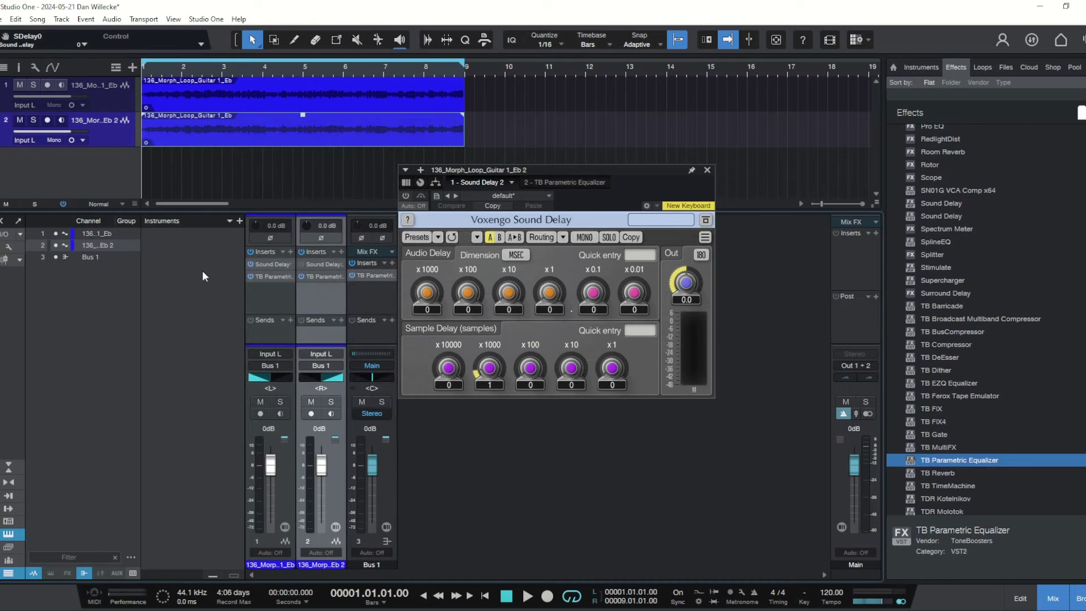
Step: Invert the polarity of the second guitar channel, close the delay plug-in window, and play the result
{"action": "left_click", "coordinate": [328, 240]}
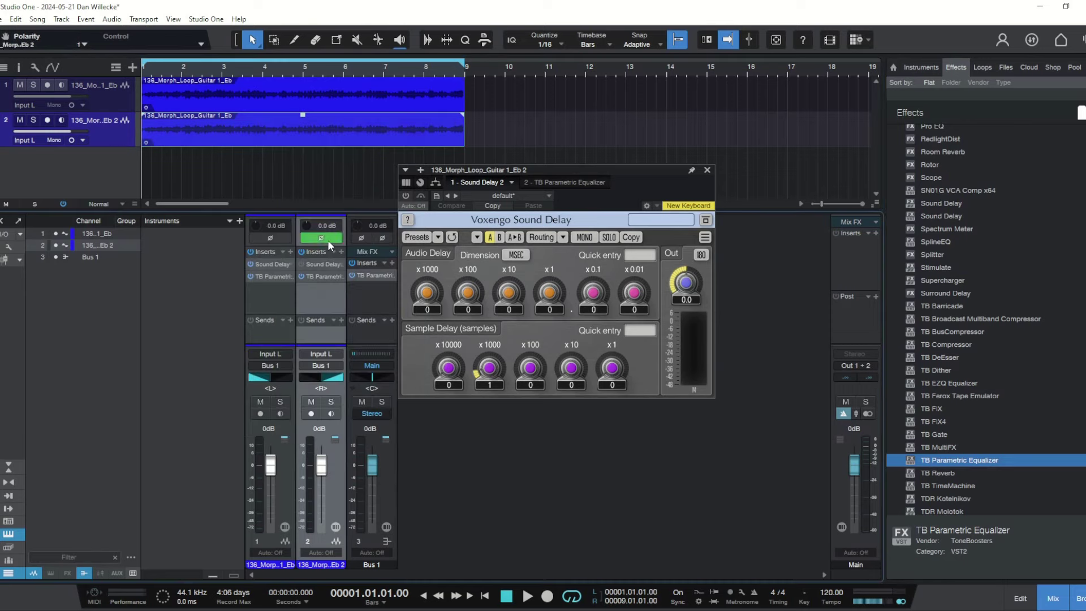
{"action": "left_click", "coordinate": [706, 169]}
{"action": "key", "text": "space"}
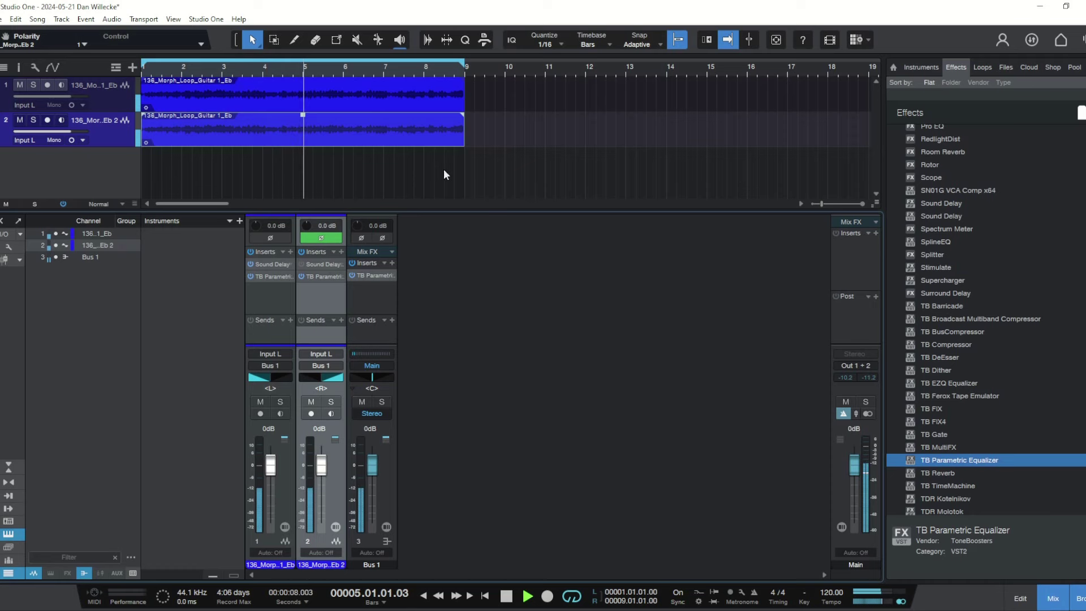
{"action": "key", "text": "space"}
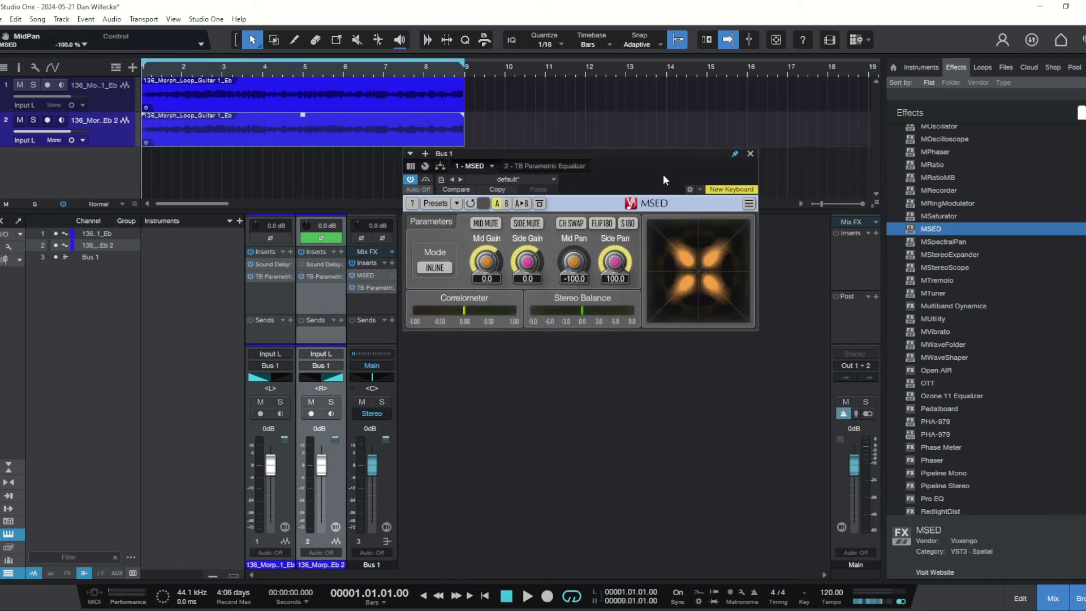